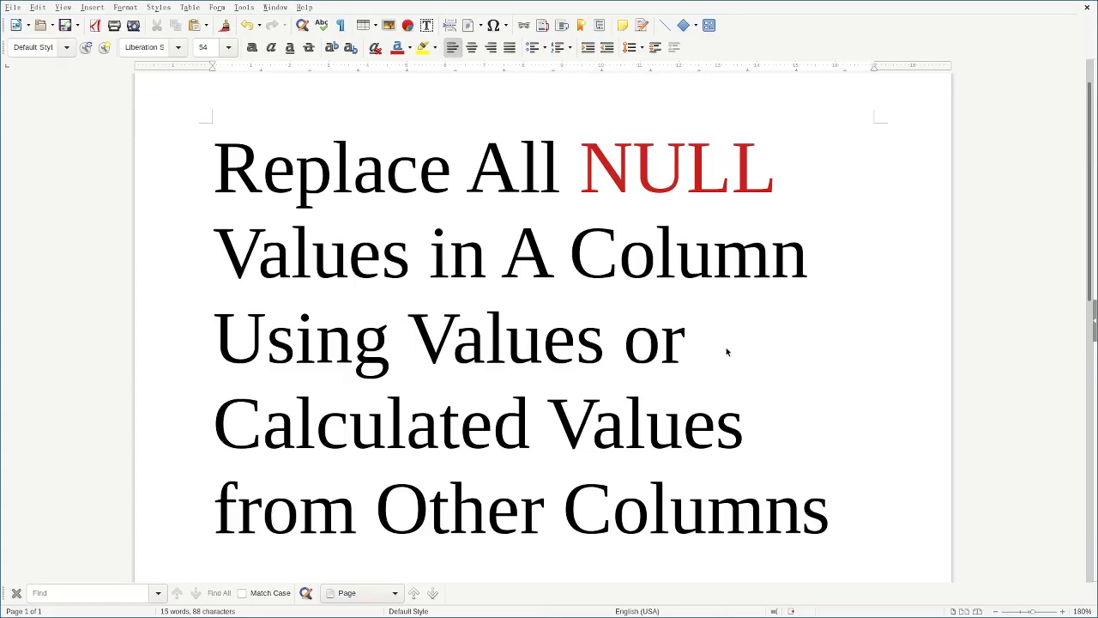
Step: Launch QGIS by executing the org.qgis.qgis.desktop entry from SpaceFM's applications folder
key("alt+Tab")
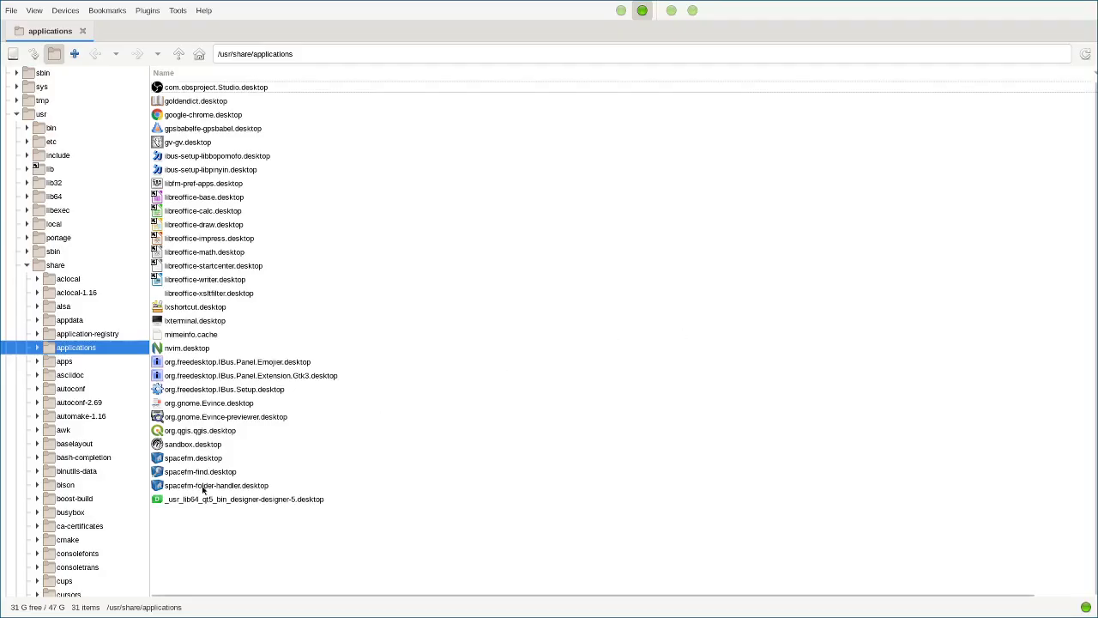
left_click(205, 433)
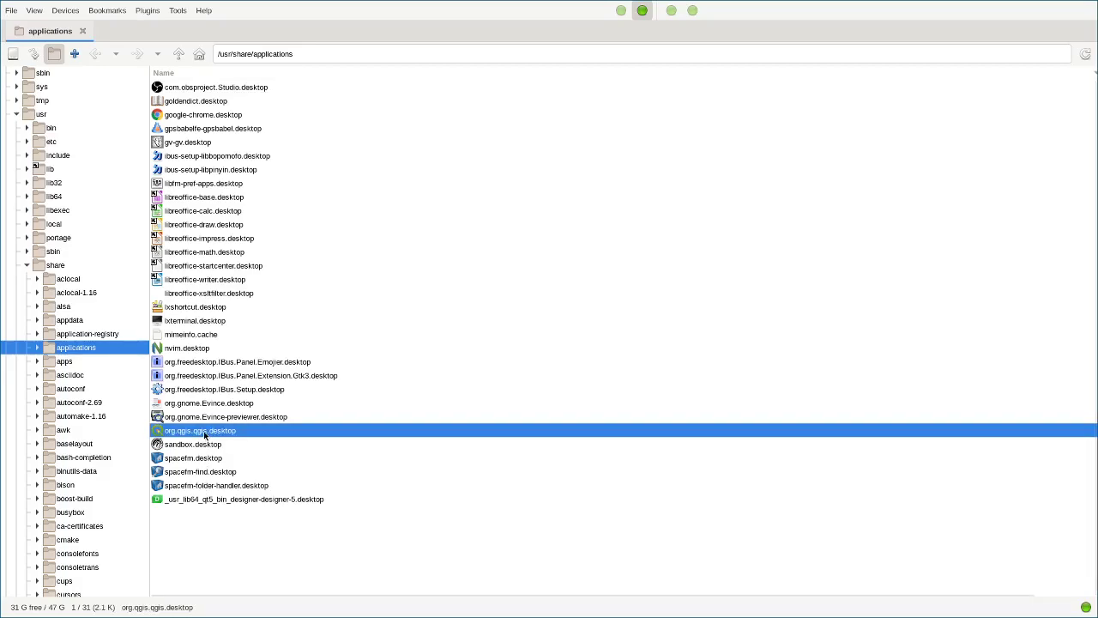
right_click(206, 433)
left_click(347, 440)
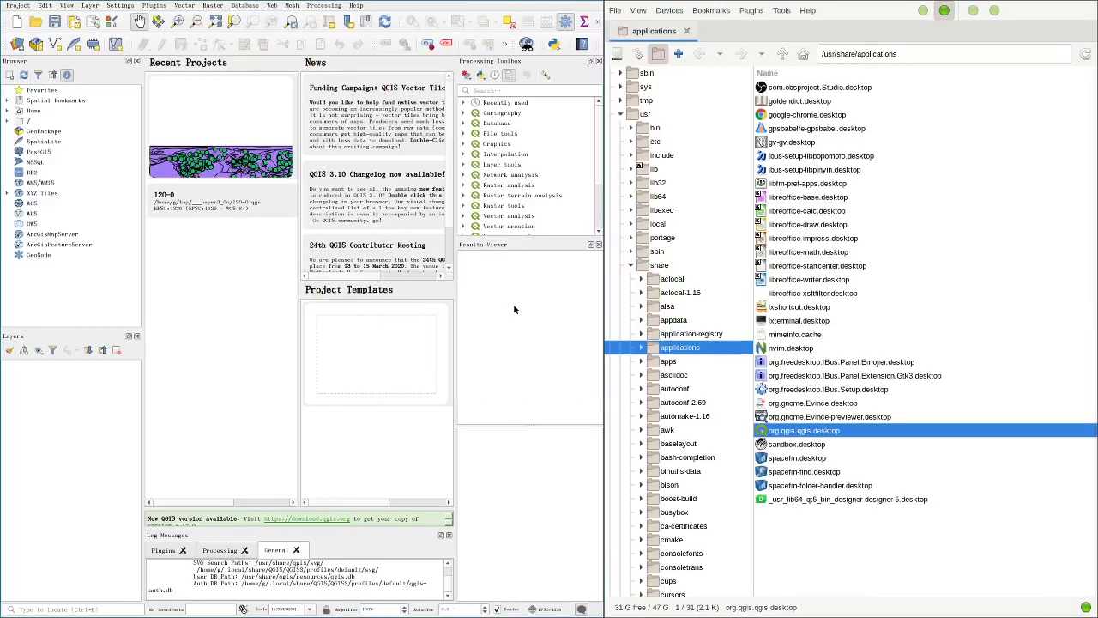
Step: Close SpaceFM and add /tmp/example.shp as a vector layer via the Data Source Manager
left_click(612, 12)
left_click(652, 127)
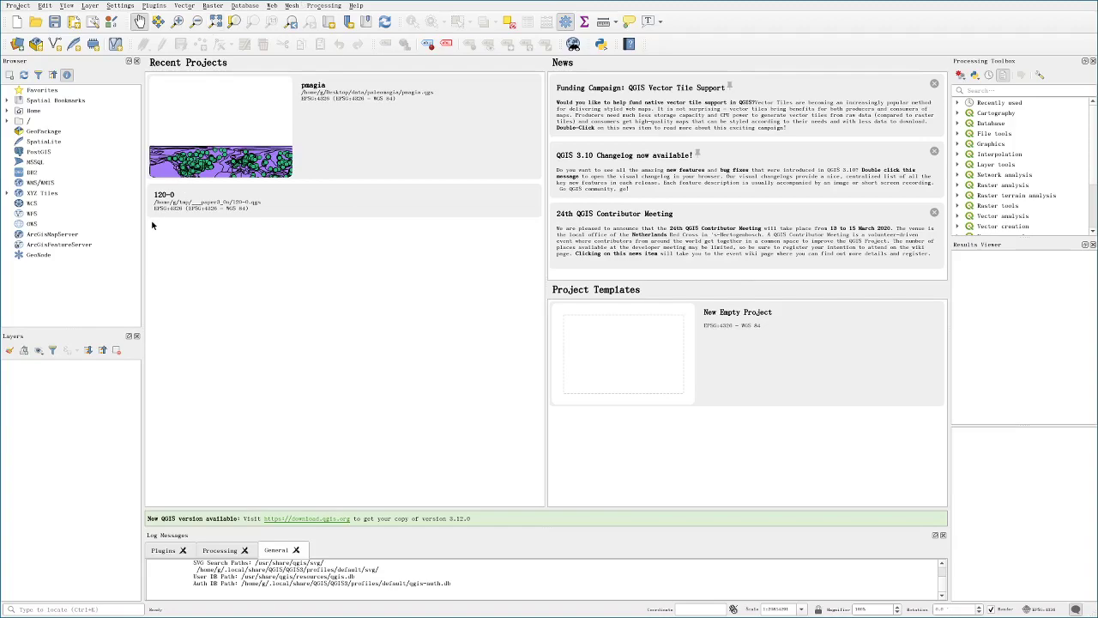
left_click(17, 45)
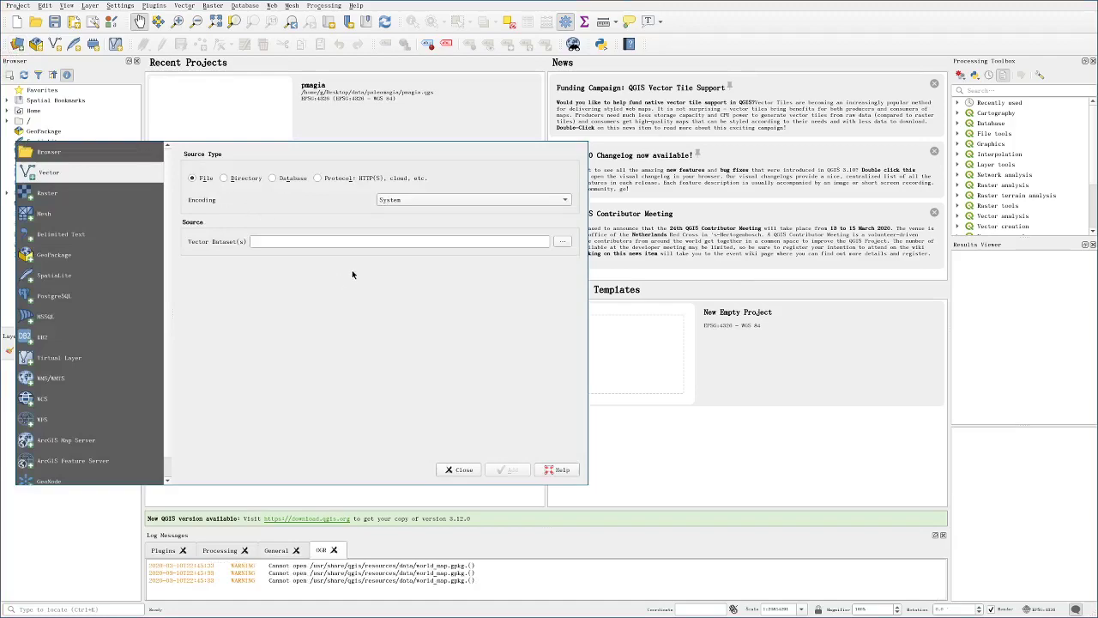
left_click(563, 244)
left_click(563, 244)
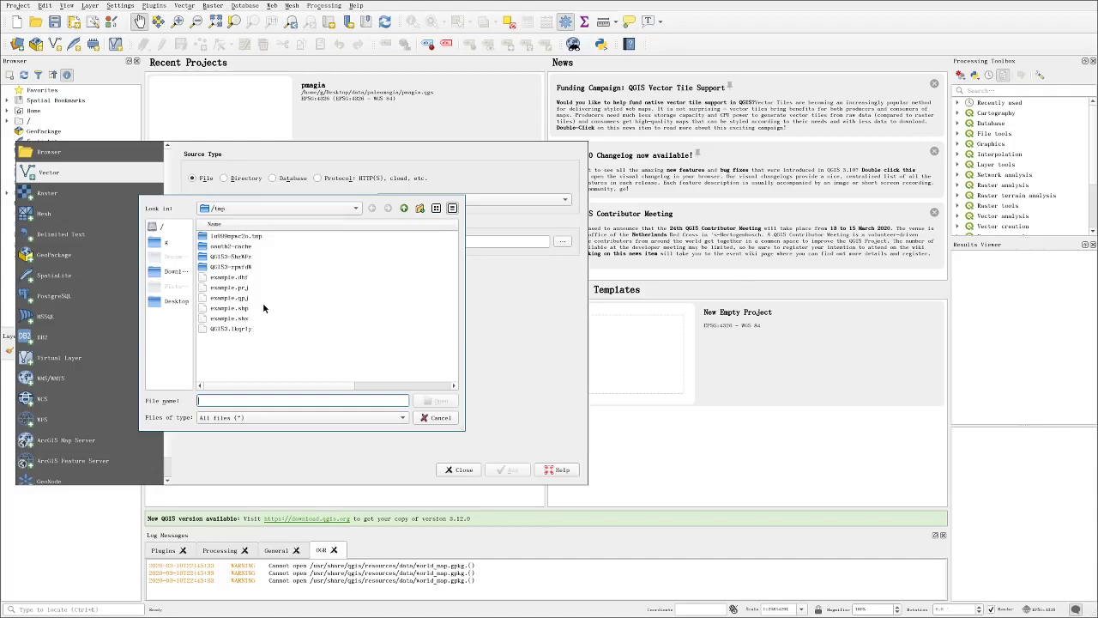
left_click(230, 308)
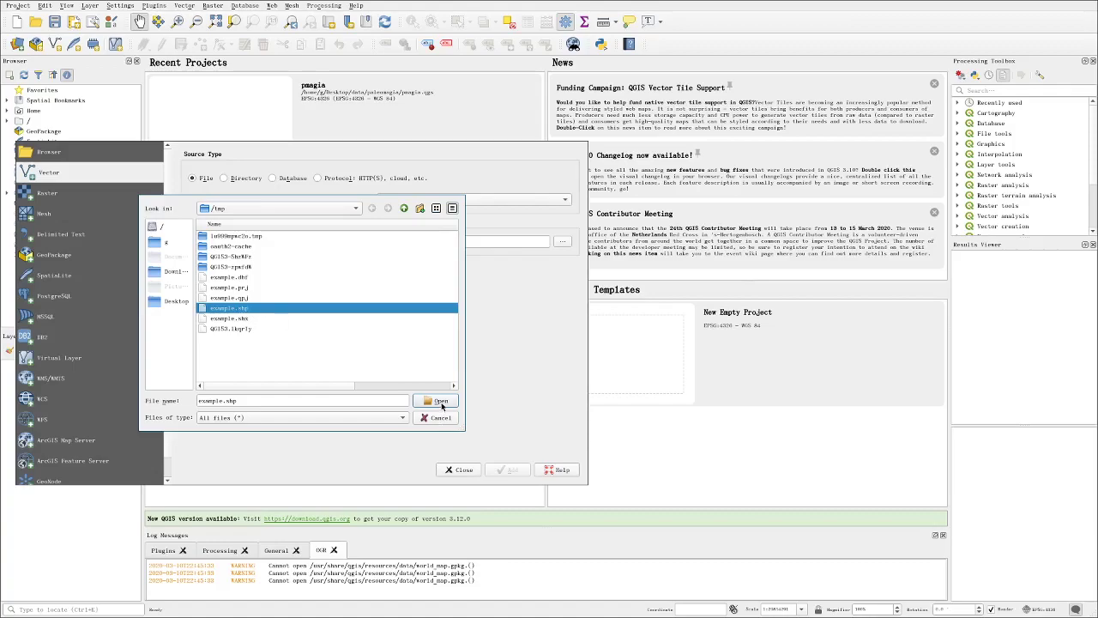
left_click(441, 400)
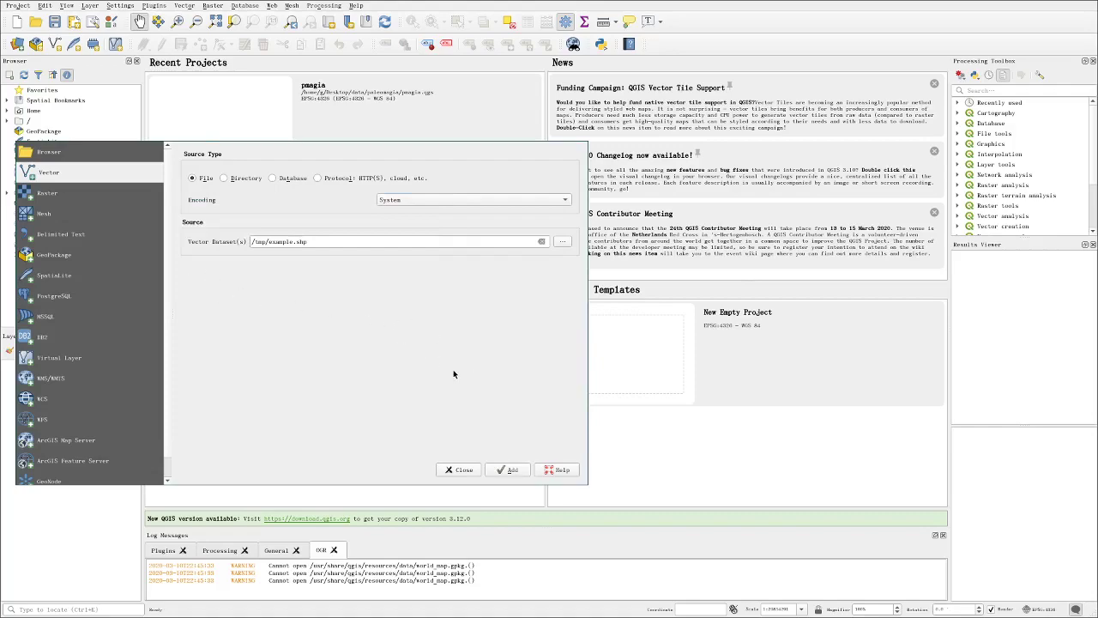
left_click(513, 470)
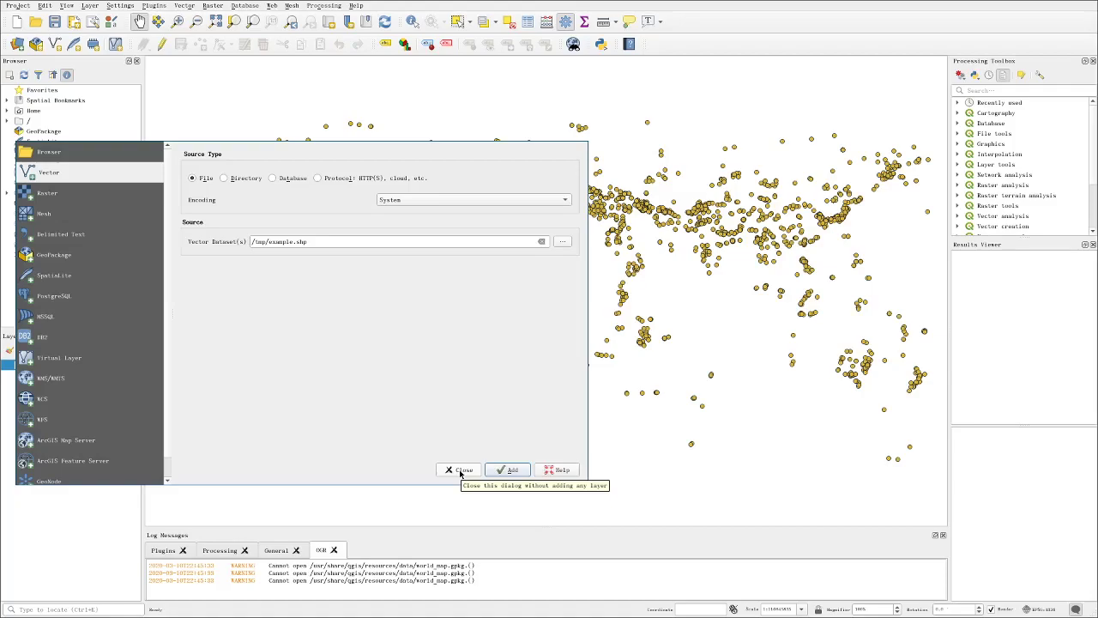
Step: Close the Data Source Manager and bring up the example layer's context menu
left_click(461, 470)
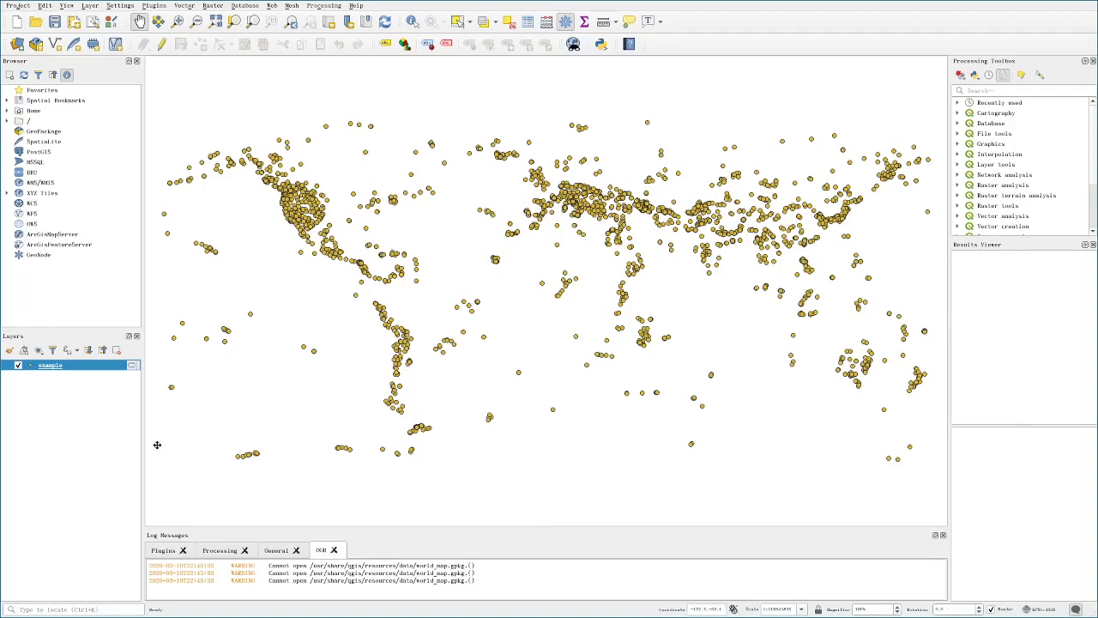
right_click(59, 368)
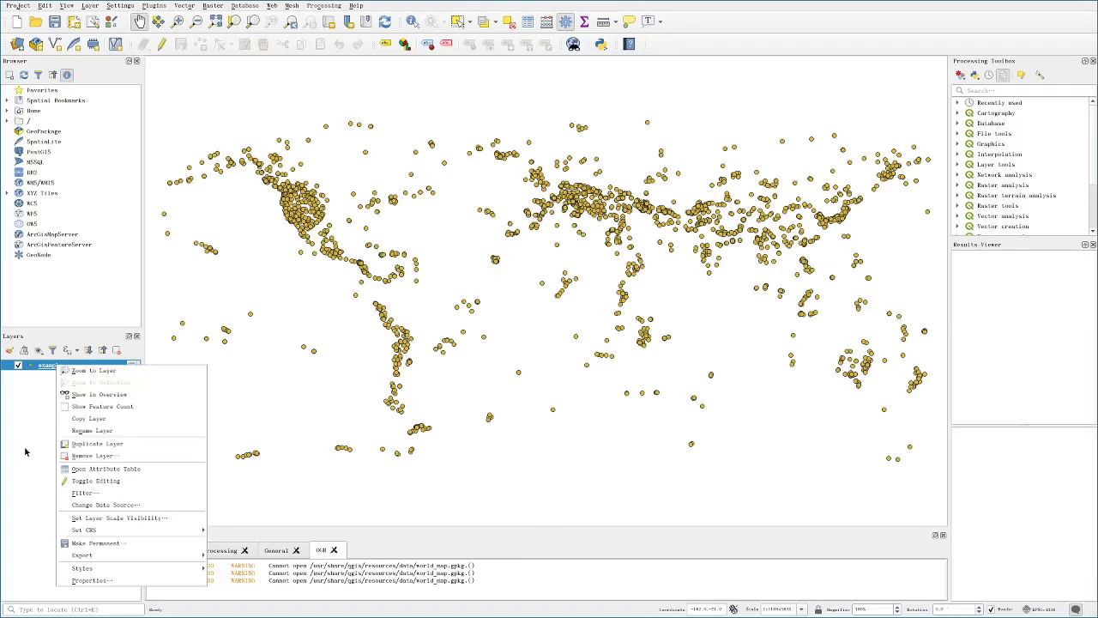
Step: Choose Open Attribute Table for the example layer
left_click(146, 473)
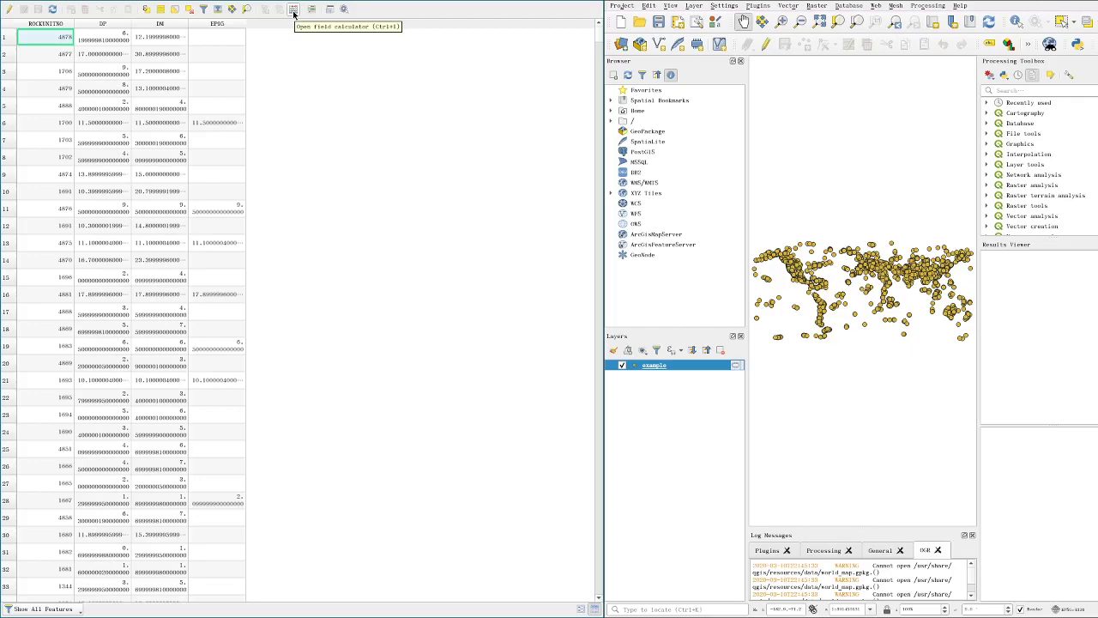
Step: Set the Field Calculator to update the existing EP95 field
left_click(293, 12)
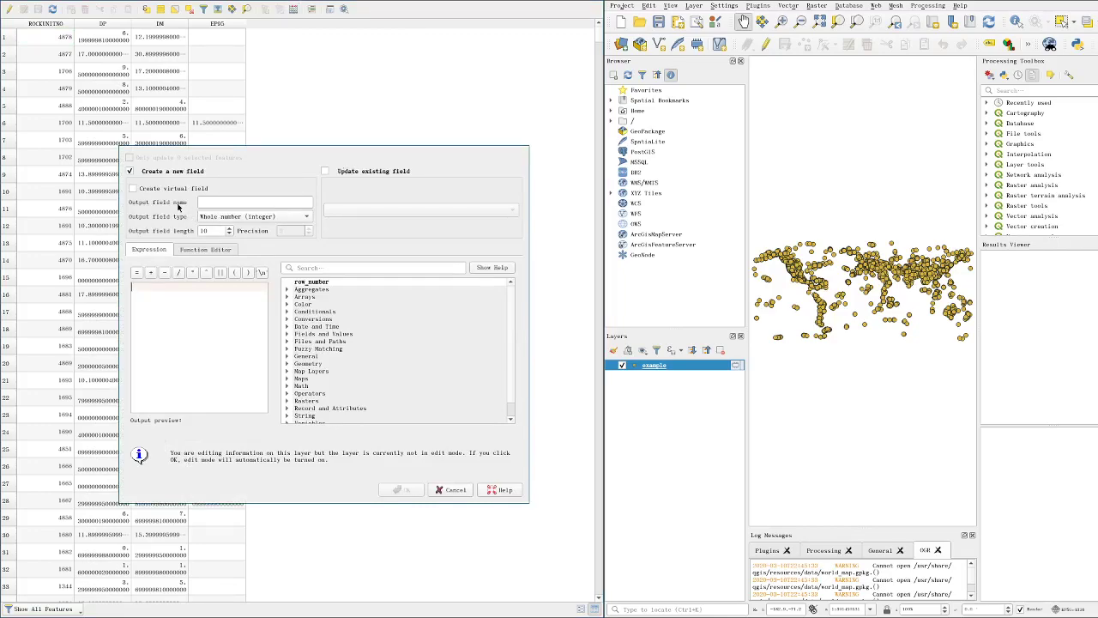
left_click(131, 171)
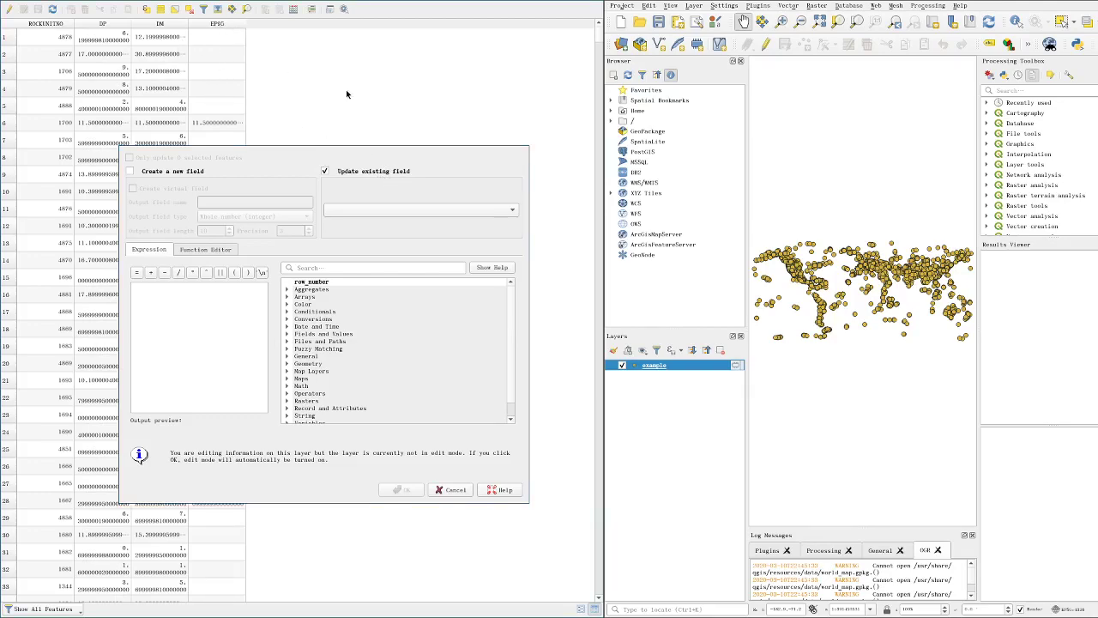
left_click(507, 214)
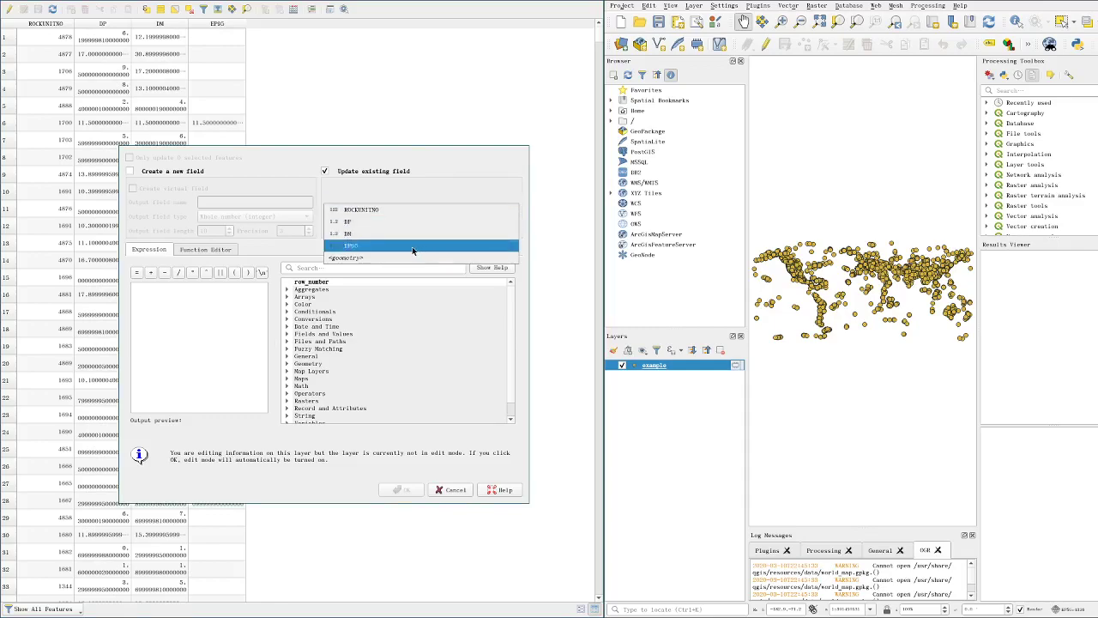
key("Escape")
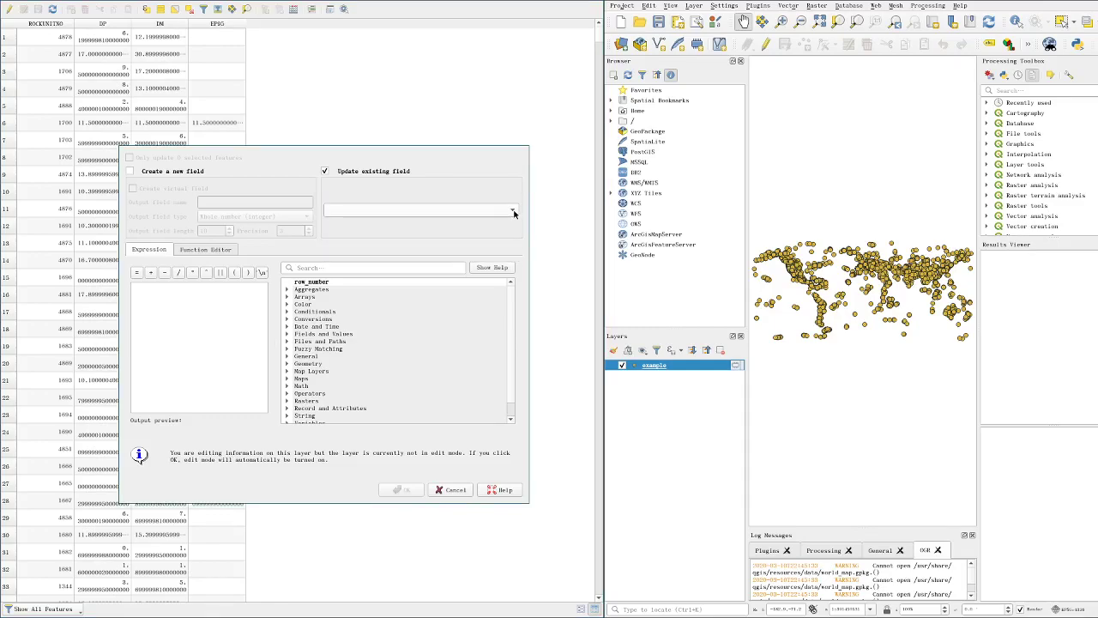
left_click(513, 213)
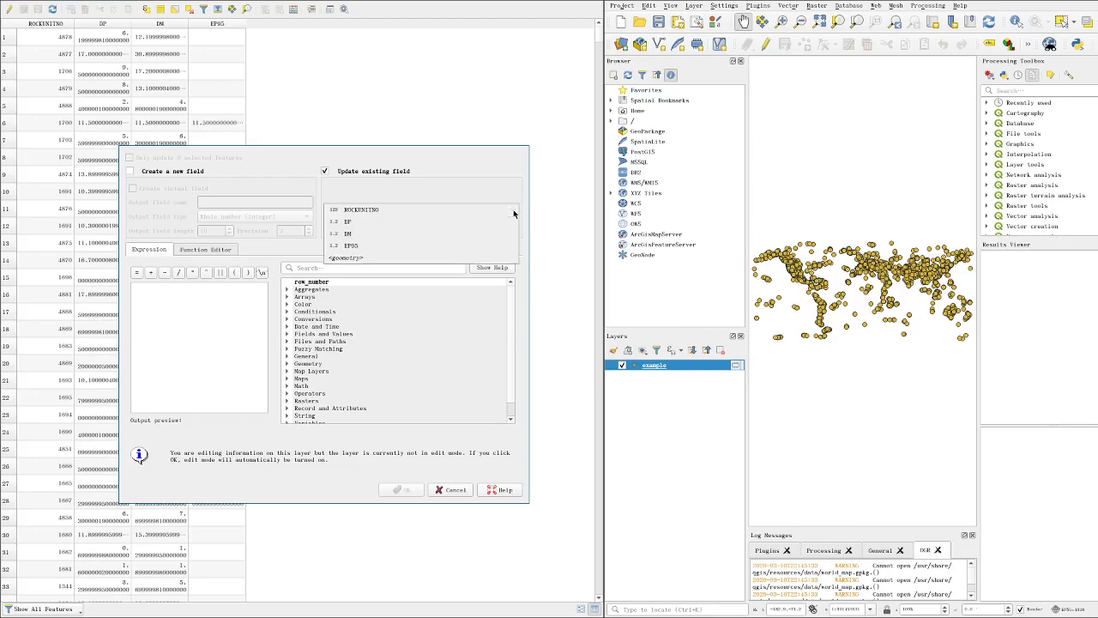
left_click(370, 247)
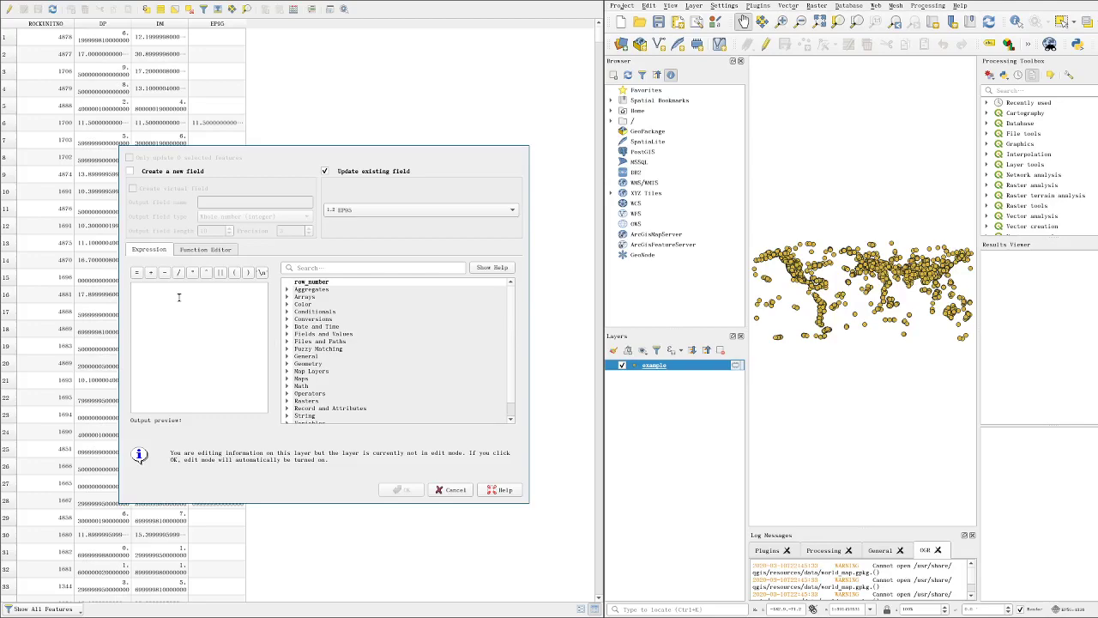
Step: Write a CASE … END expression with a WHEN "EP95" line in between
left_click(179, 297)
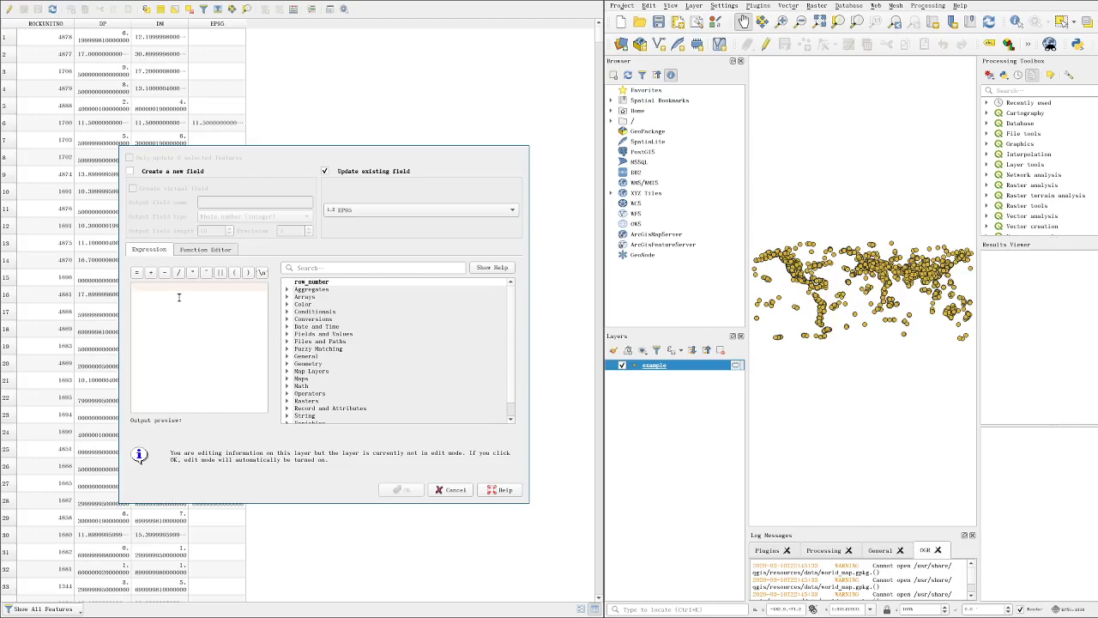
type("\"")
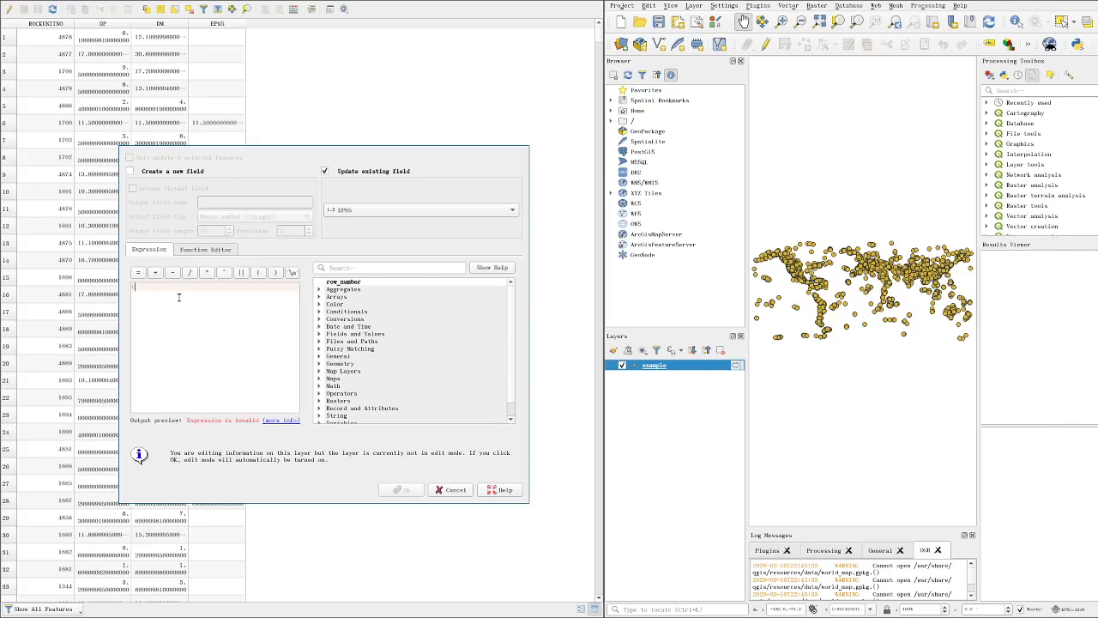
type("ASE")
key("Return")
key("Return")
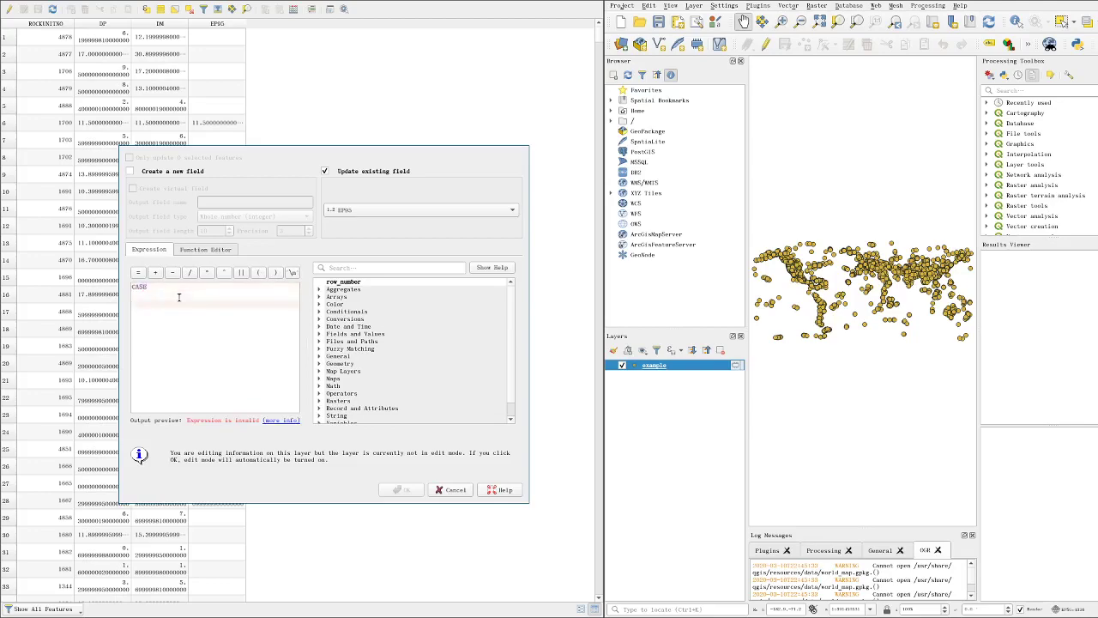
type("END")
left_click(179, 297)
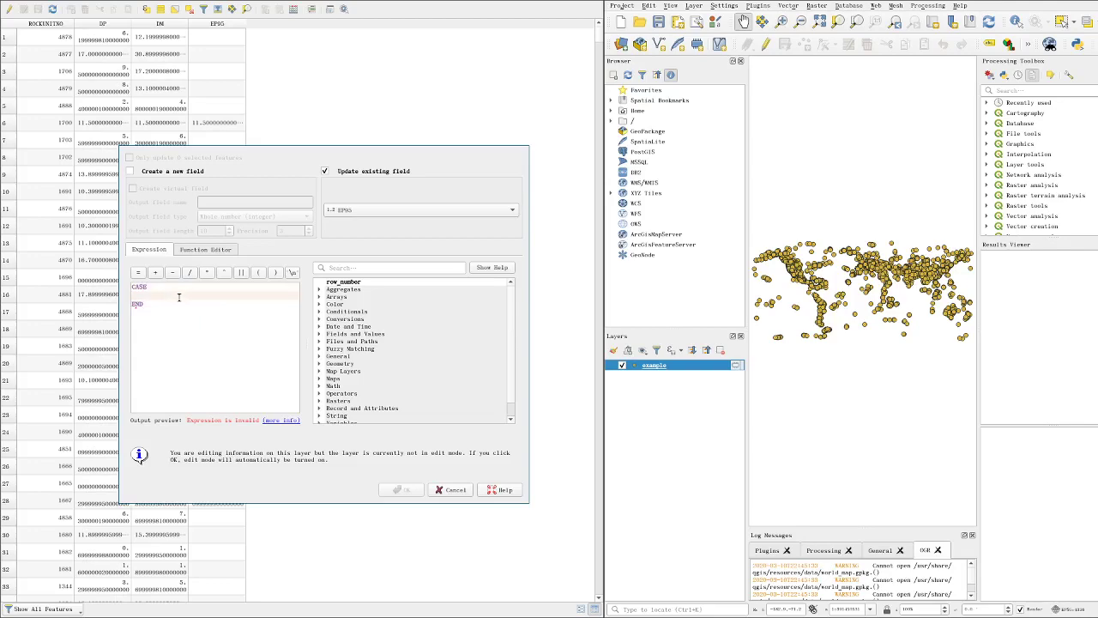
type("WHEN")
type("EP")
key("Return")
Step: Complete the WHEN line as "EP95" IS NULL THEN ("DP" + "DM")/2
type("NULL")
type(" THEN ")
type("(")
type(" 11")
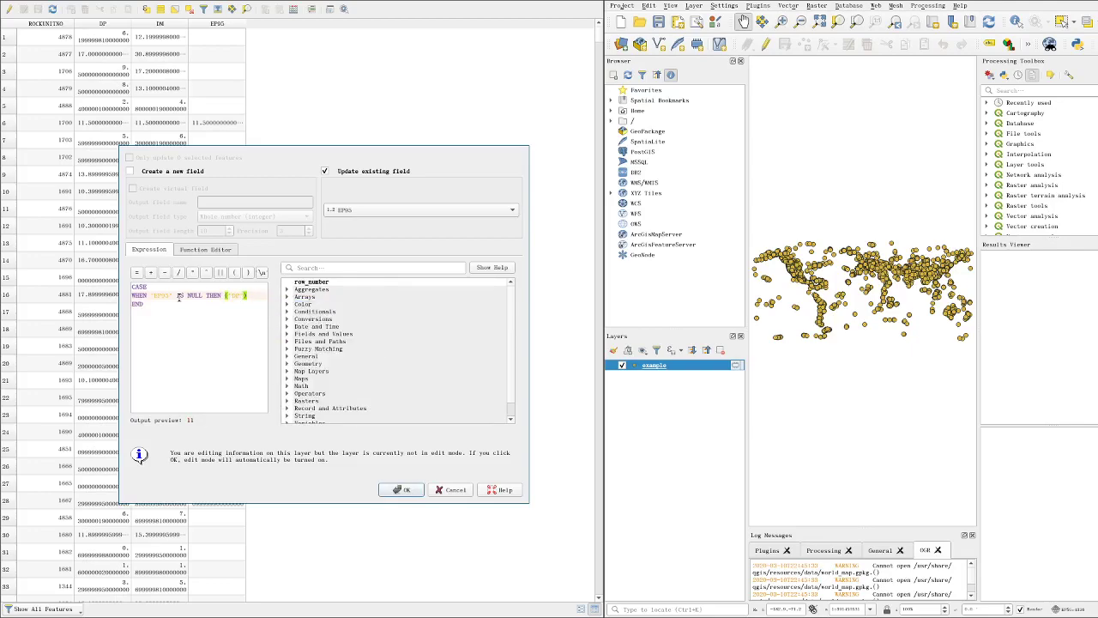
type(",")
key("BackSpace")
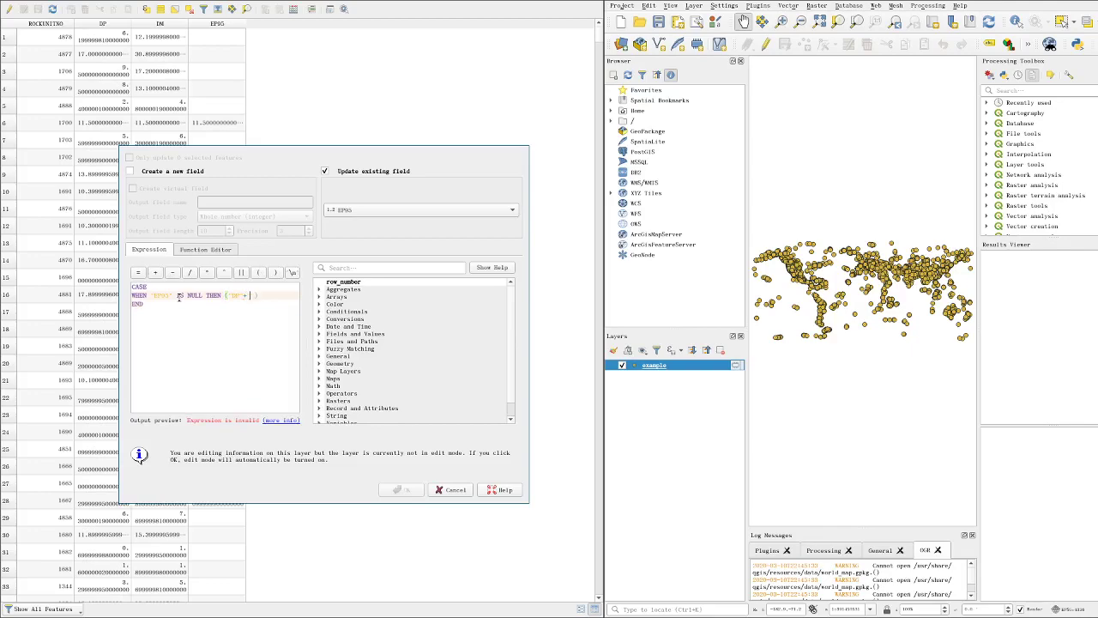
type("+ 15")
key("Return")
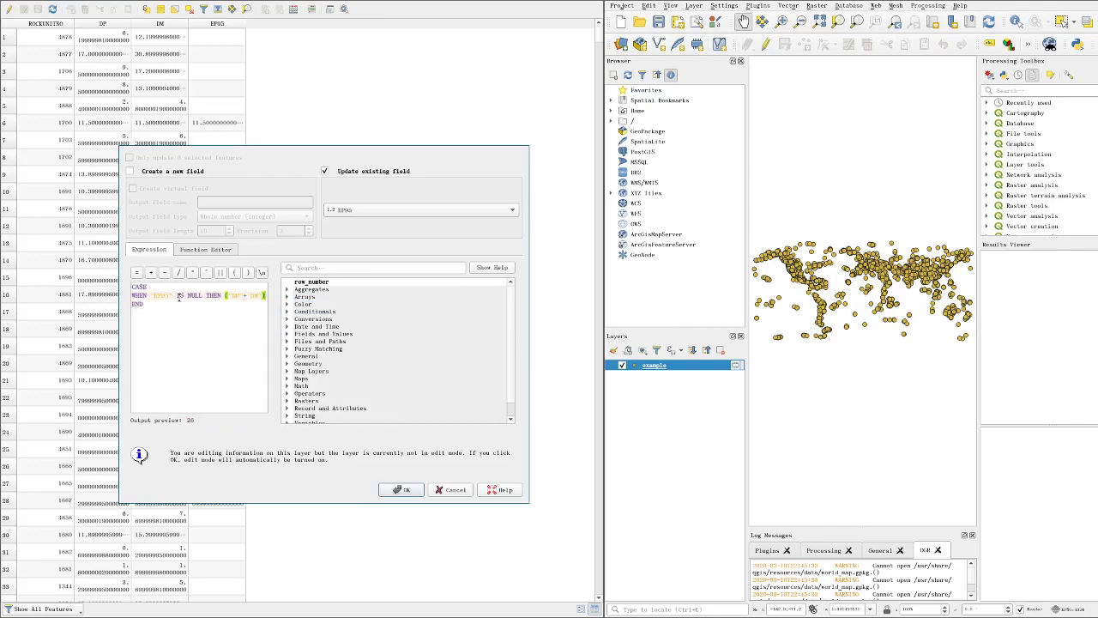
key("Return")
key("End")
type("/2")
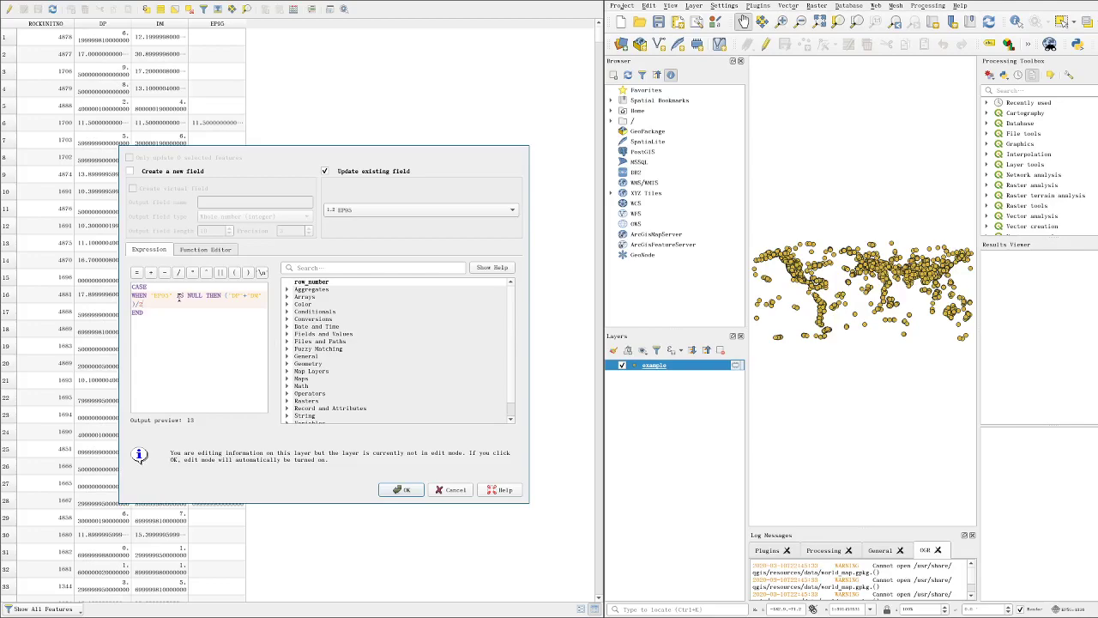
Step: Add an ELSE "EP95" line before END to keep existing values
key("Return")
type("ELSE")
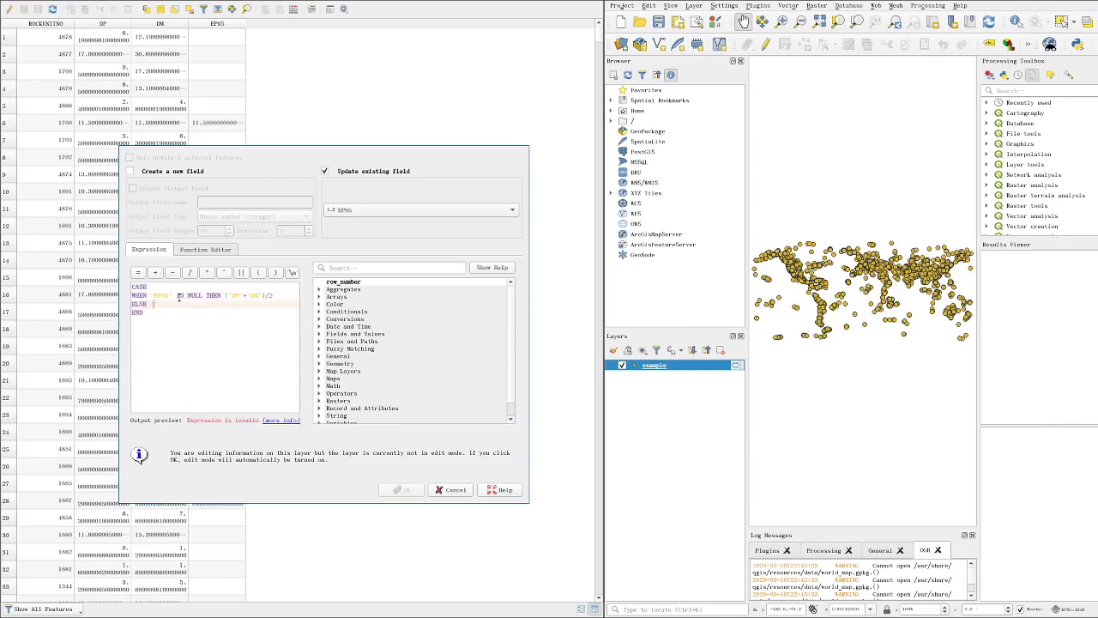
type(" \"EP")
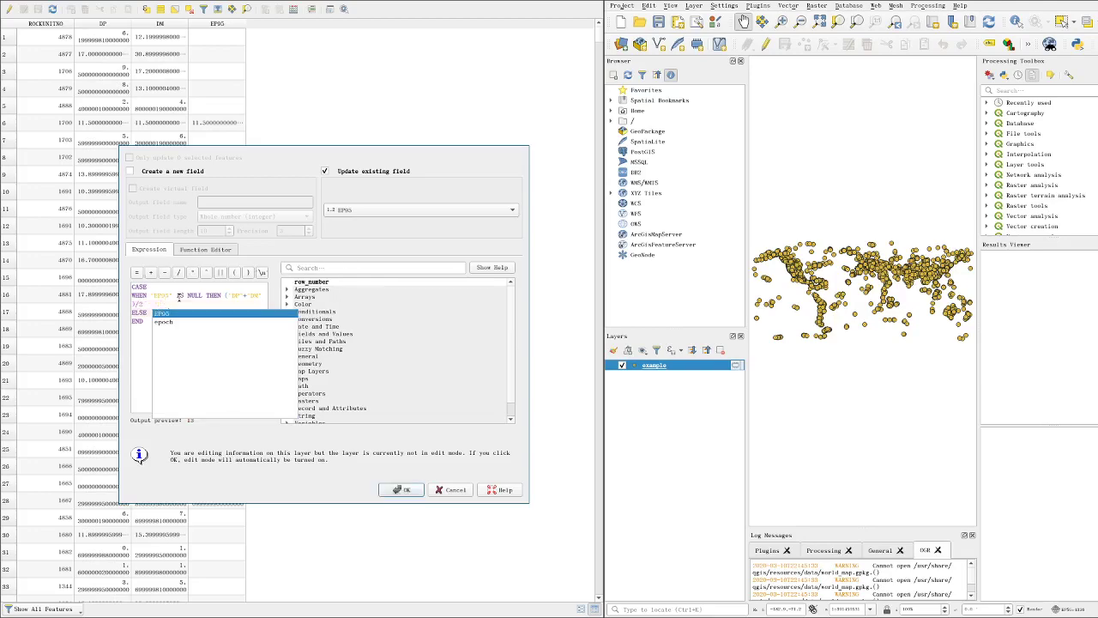
key("Return")
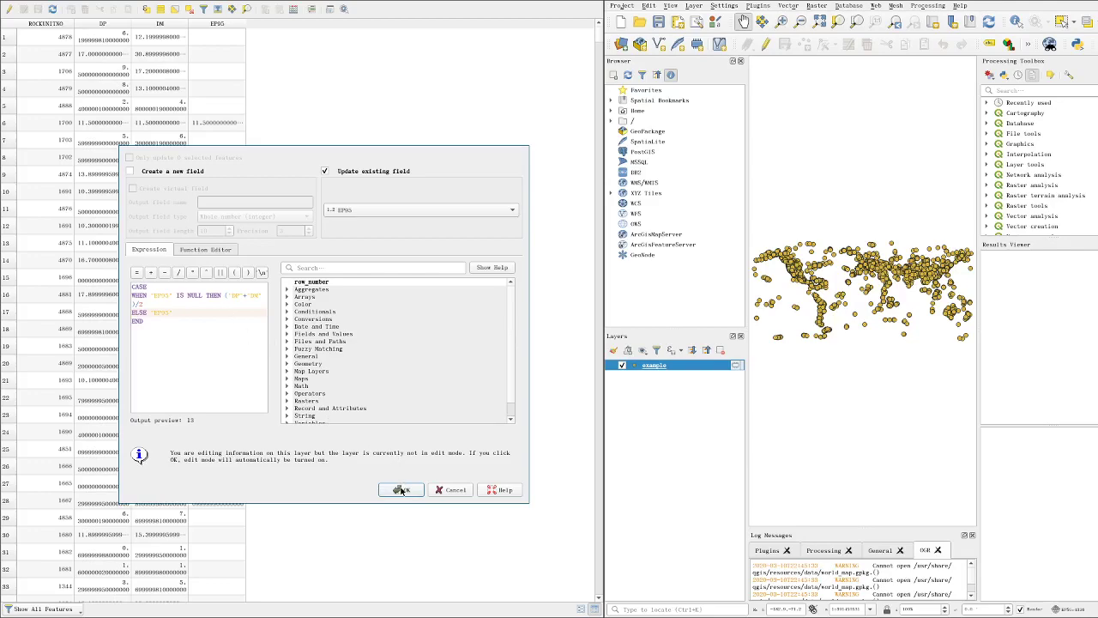
Step: Run the calculation on EP95, then leave editing mode and save the layer edits
left_click(402, 491)
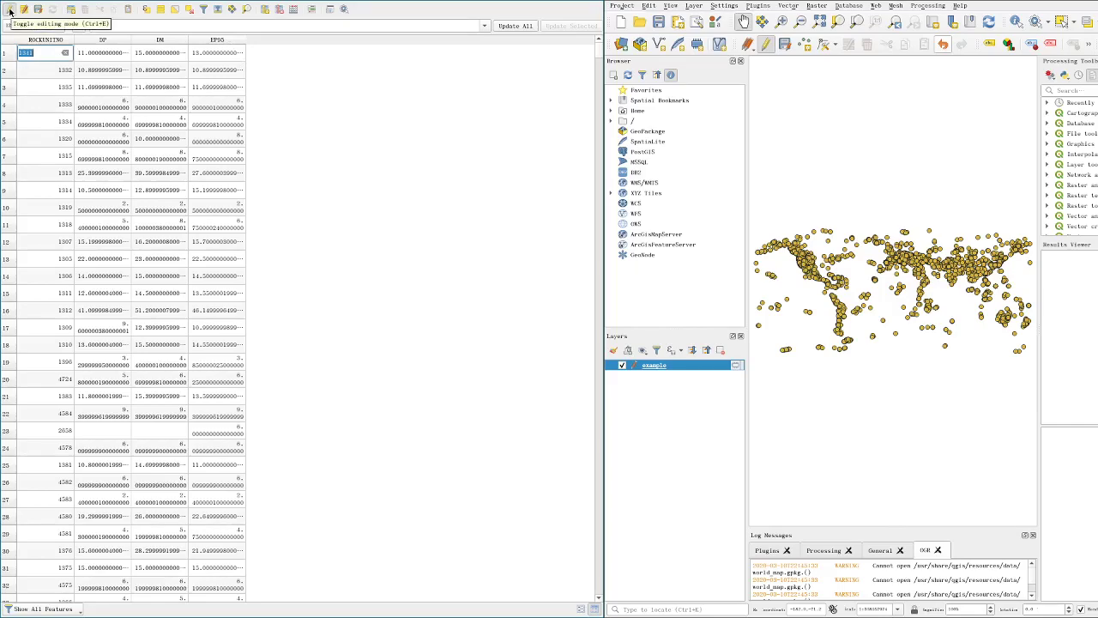
left_click(11, 10)
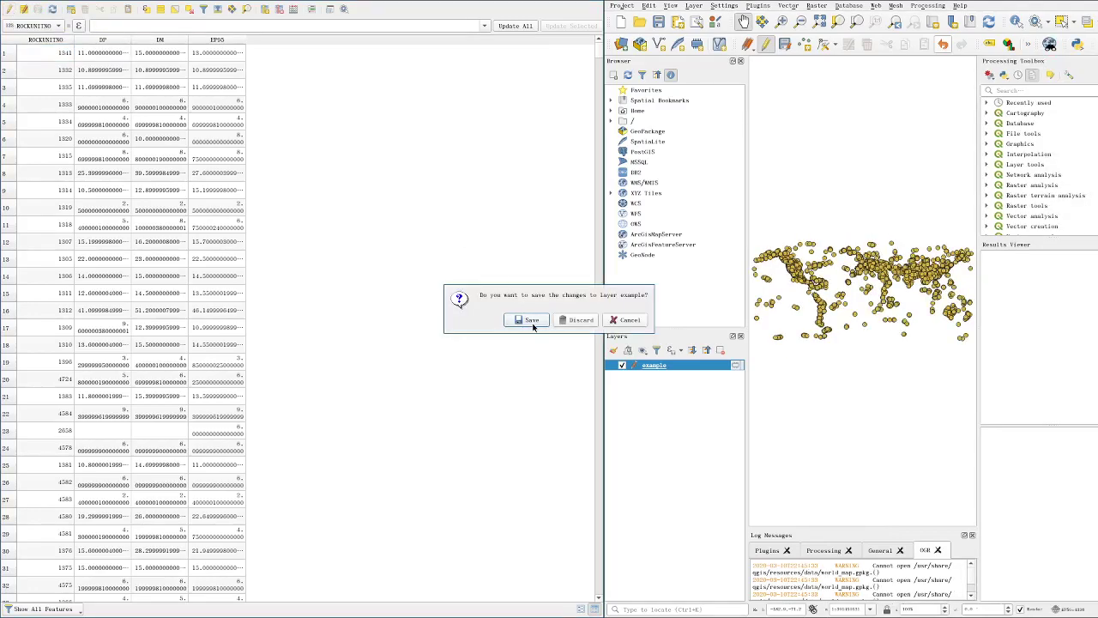
left_click(532, 322)
Step: Sort the table ascending by EP95, scroll through, and inspect the first two rows' EP95 values
left_click(220, 25)
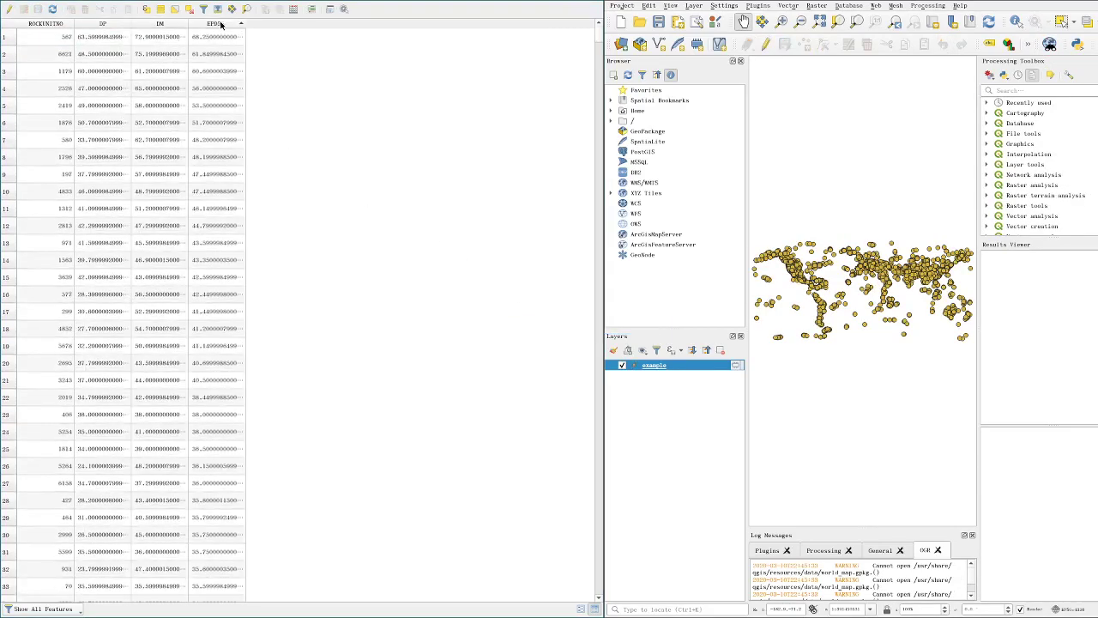
left_click(221, 25)
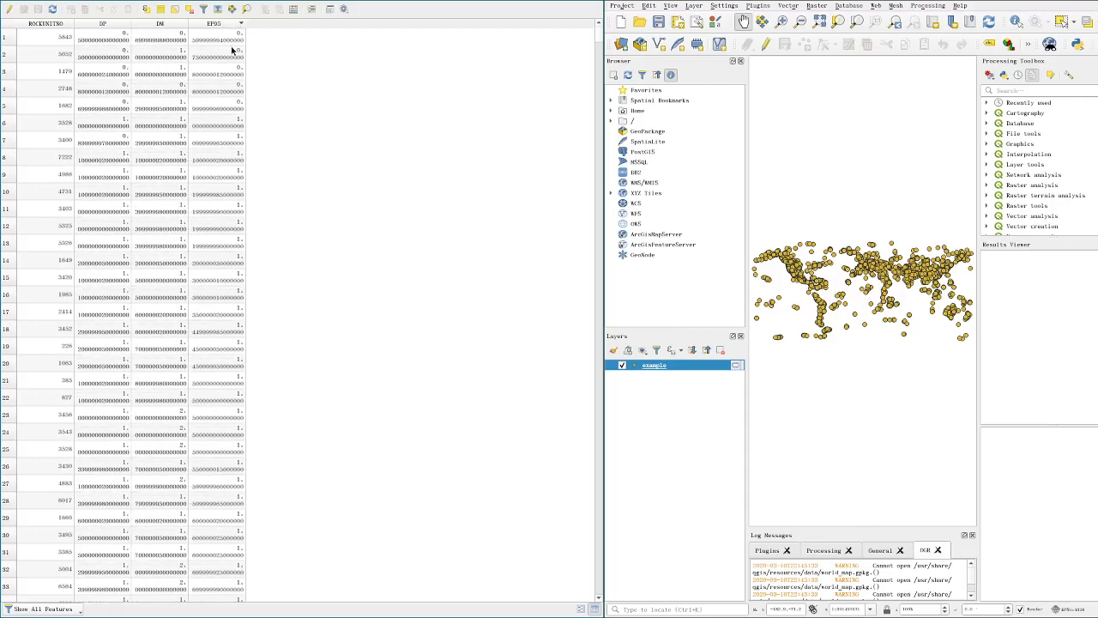
scroll(230, 47, "down", 15)
scroll(230, 47, "down", 13)
scroll(230, 47, "down", 15)
scroll(231, 44, "down", 14)
scroll(232, 45, "down", 15)
scroll(231, 44, "down", 14)
mouse_move(602, 79)
left_mouse_down()
mouse_move(592, 453)
mouse_move(602, 601)
mouse_move(601, 4)
left_mouse_up()
left_click(226, 39)
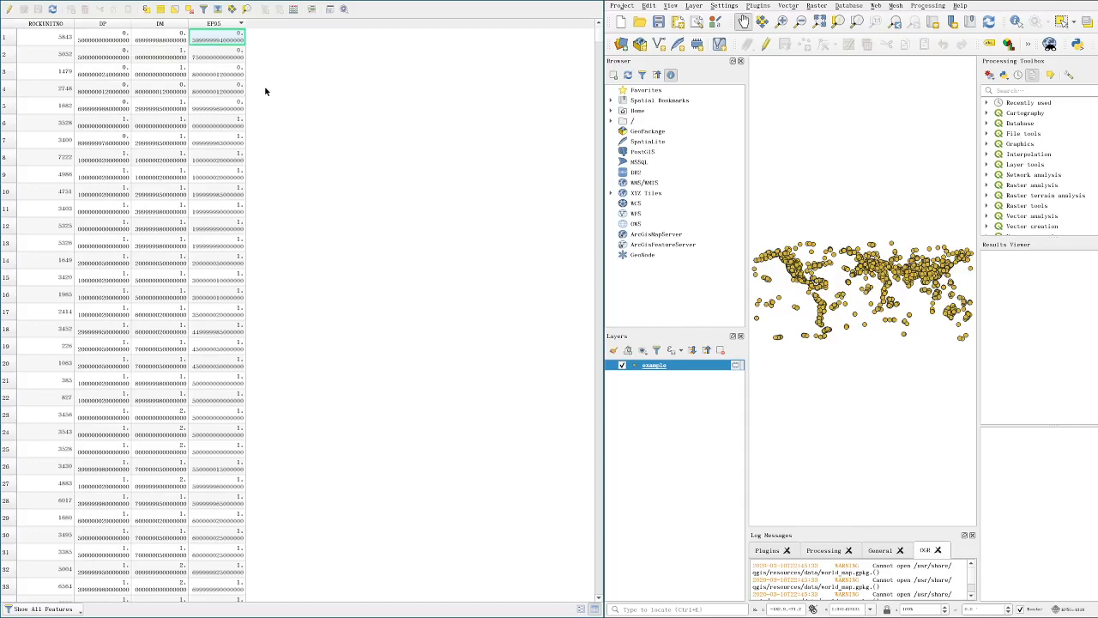
left_click(228, 57)
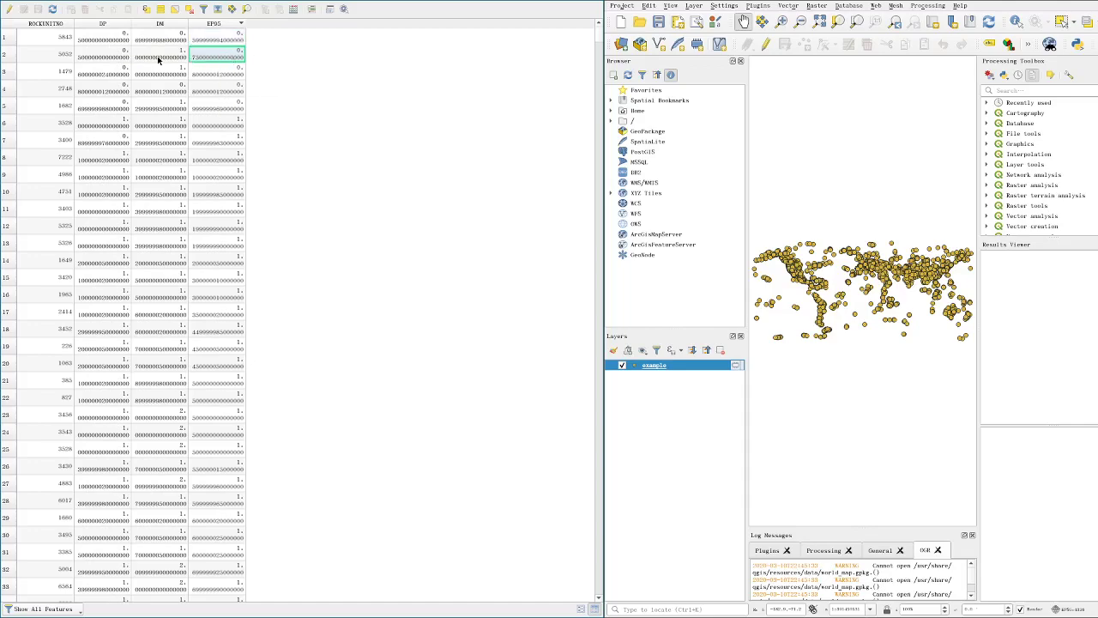